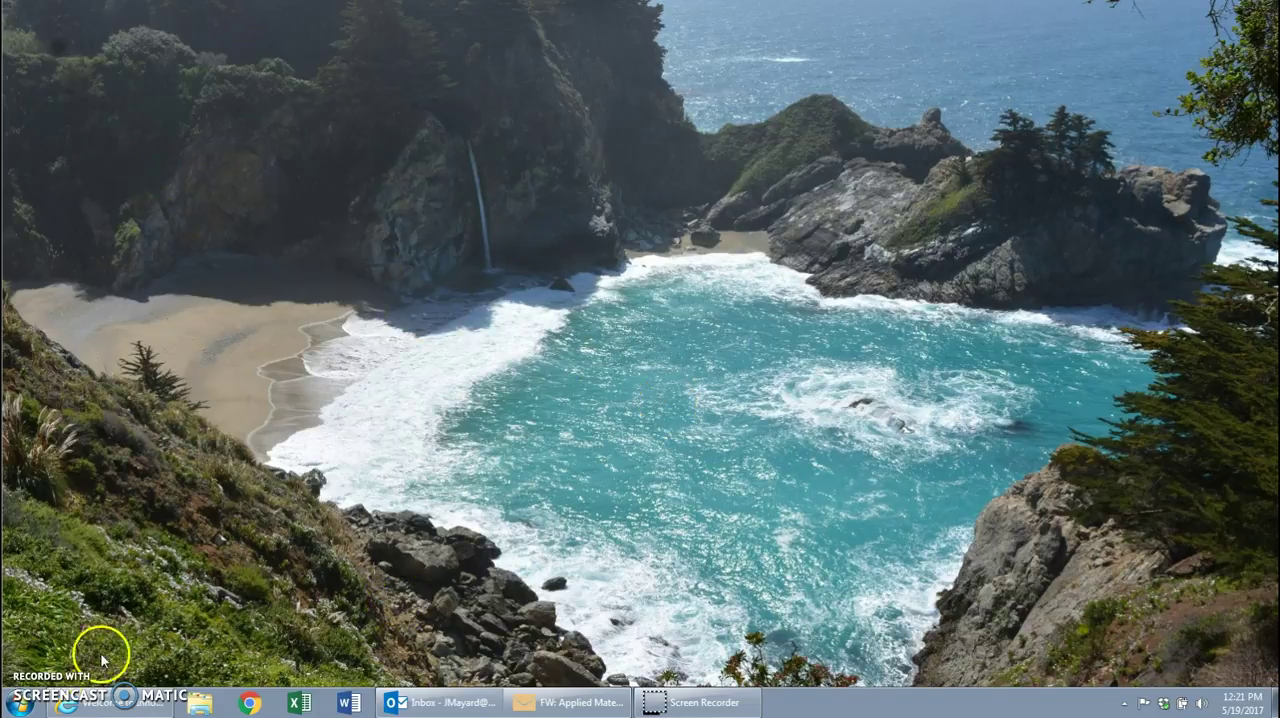
pyautogui.click(20, 708)
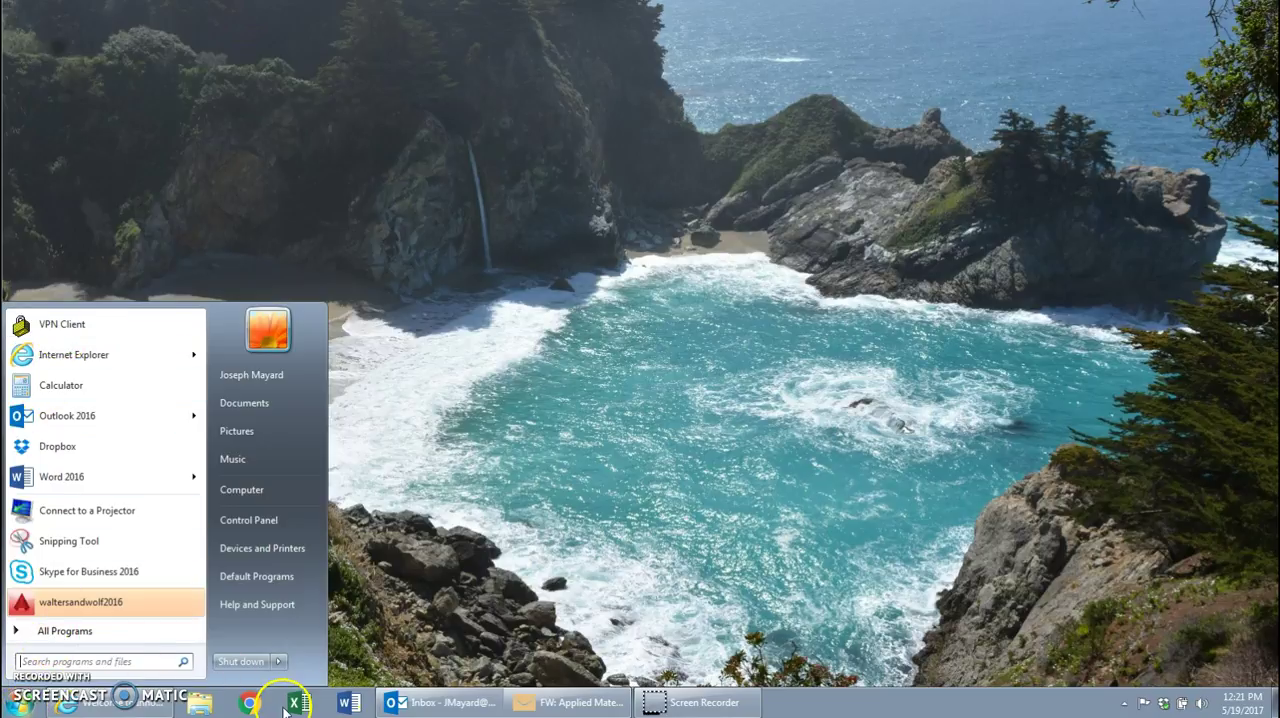
pyautogui.click(65, 631)
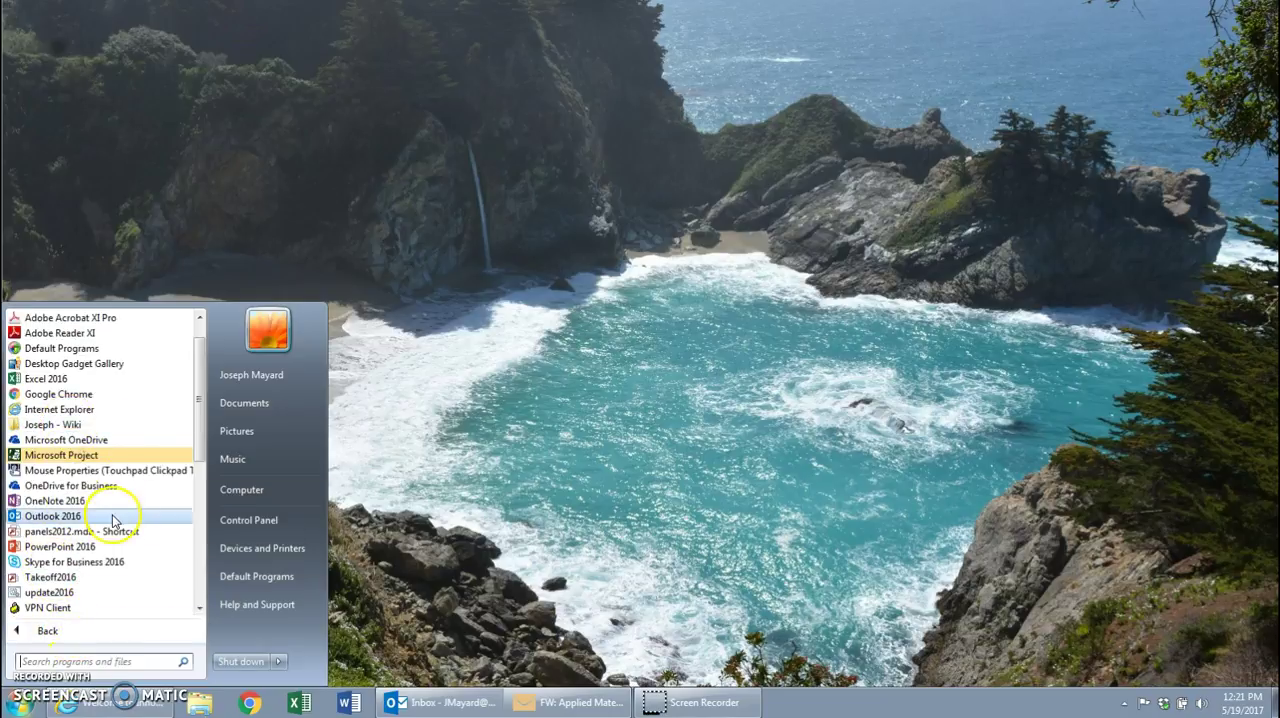
pyautogui.scroll(-10, 100, 450)
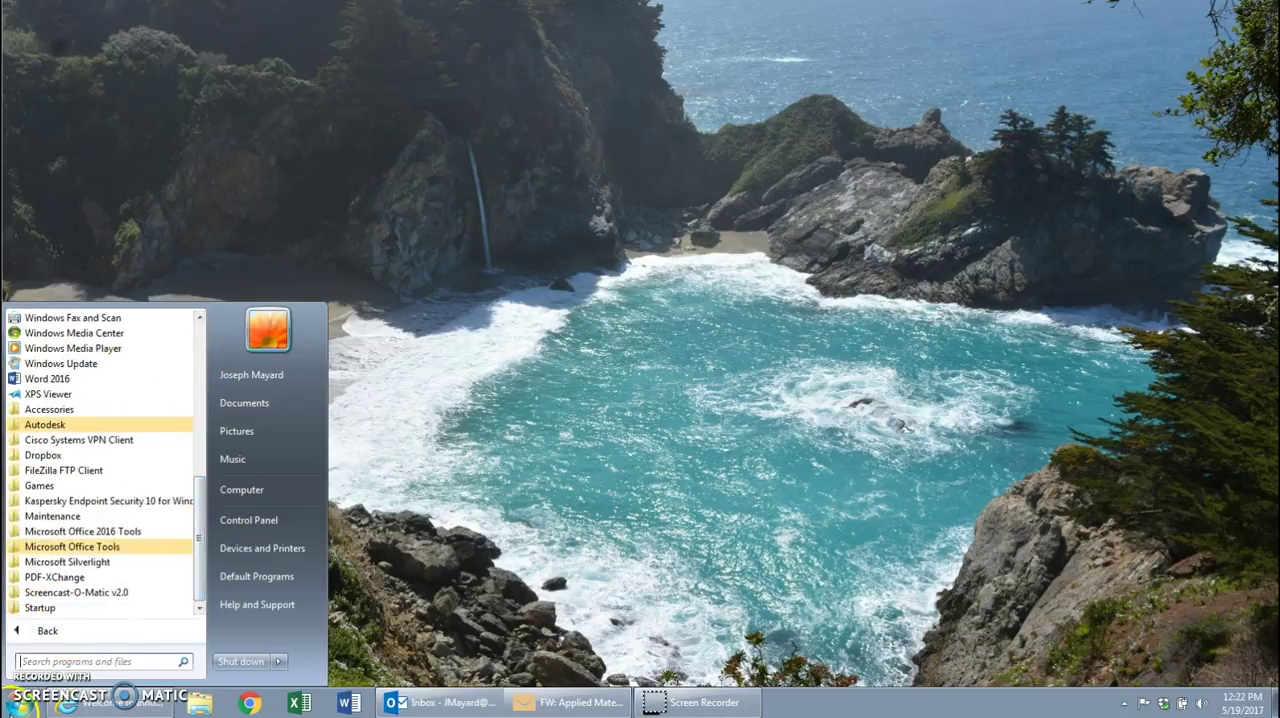
pyautogui.click(22, 704)
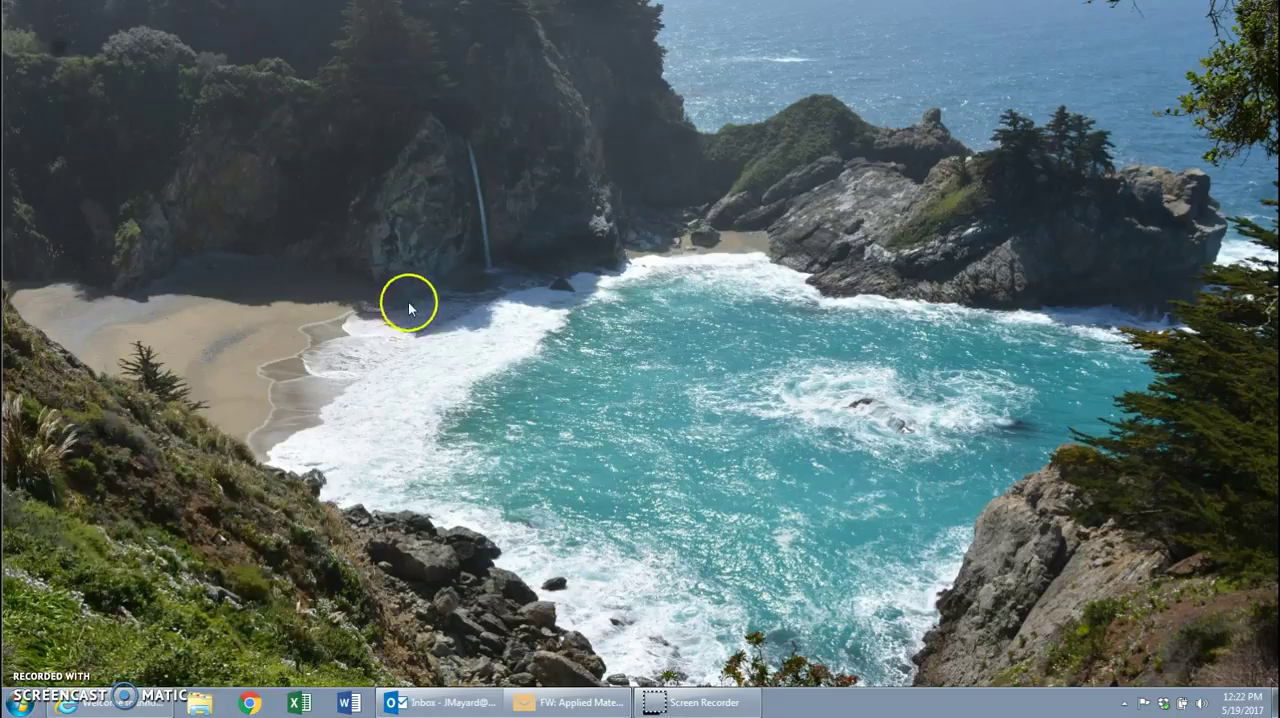